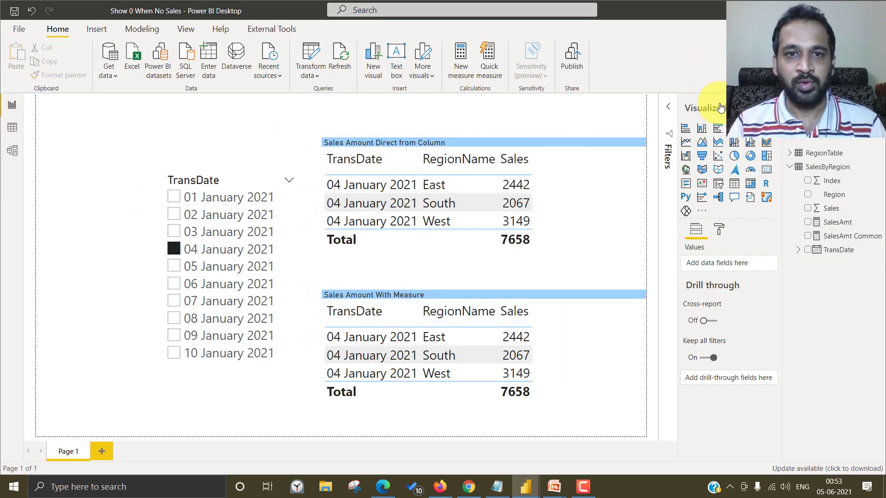
# - Browse the model's tables in Data view, including the SalesByRegion rows
pyautogui.click(15, 132)
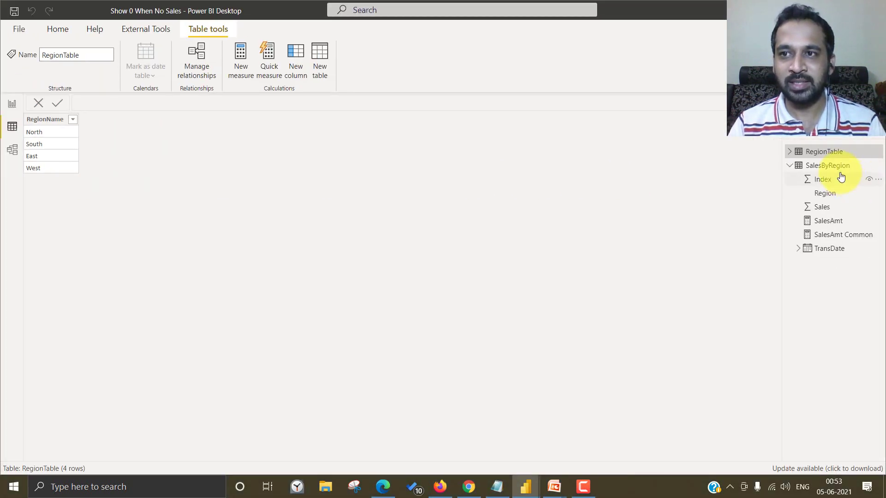
pyautogui.click(838, 167)
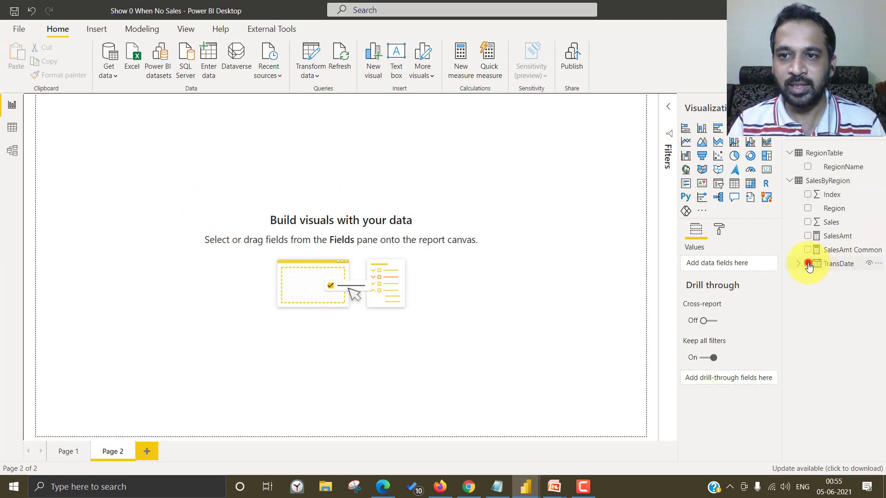
# - Add plain TransDate (not the date hierarchy) as a new slicer visual
pyautogui.moveTo(809, 267)
pyautogui.mouseDown()
pyautogui.moveTo(801, 260)
pyautogui.moveTo(792, 272)
pyautogui.moveTo(766, 268)
pyautogui.moveTo(802, 269)
pyautogui.mouseUp()
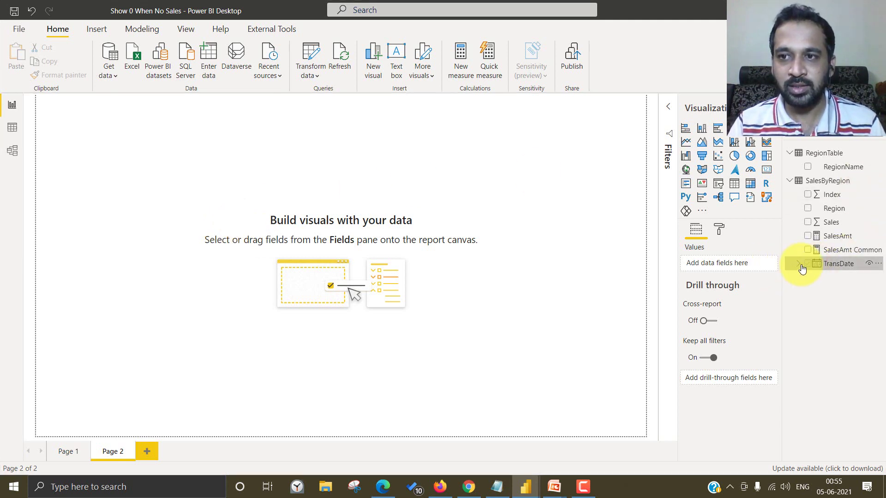
pyautogui.click(807, 265)
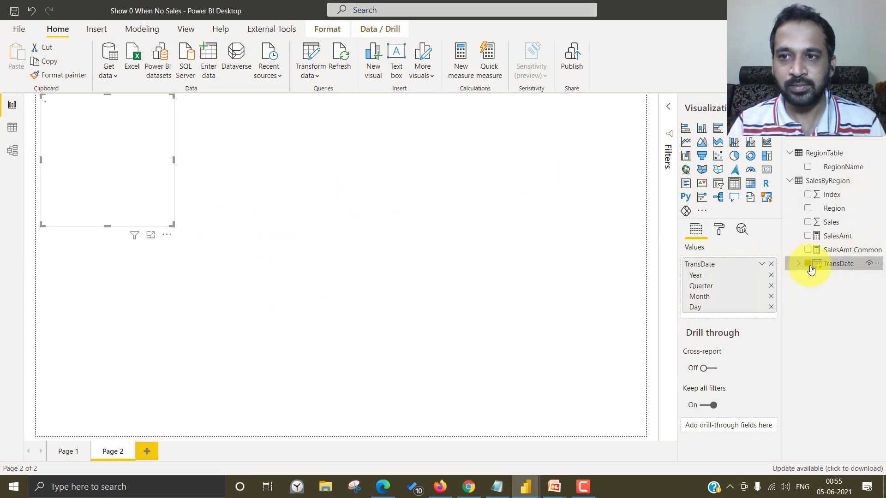
pyautogui.click(762, 265)
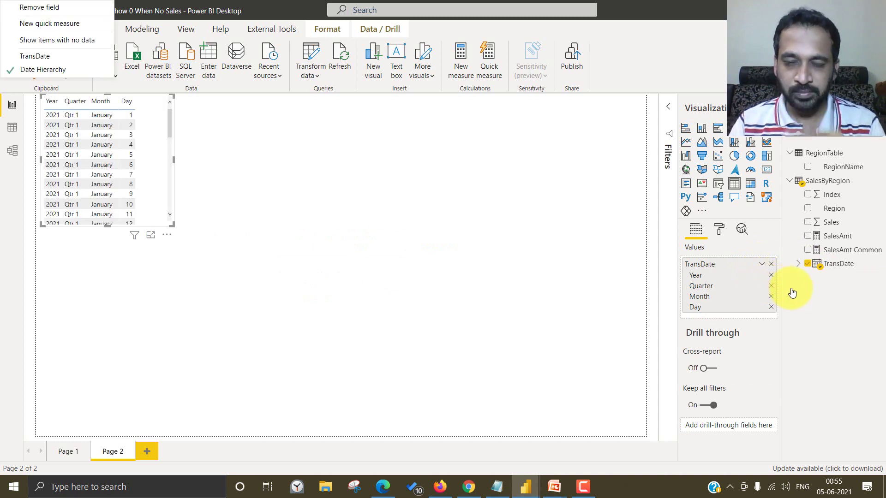
pyautogui.click(762, 266)
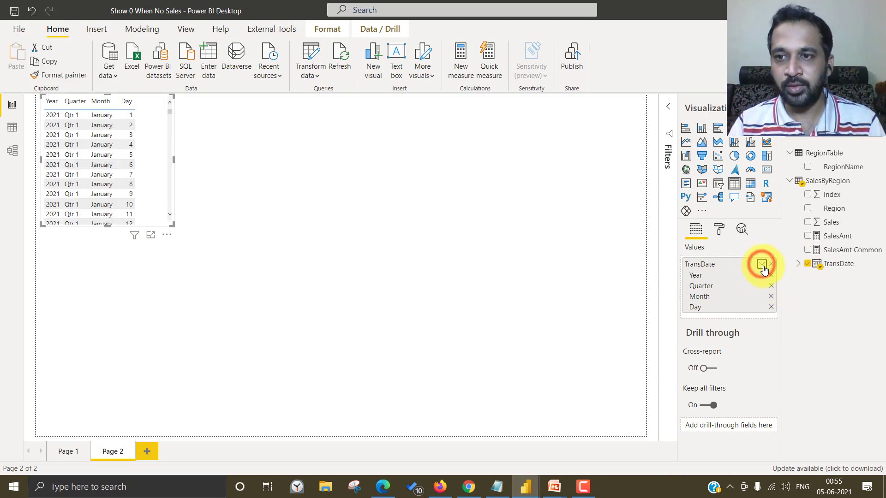
pyautogui.click(781, 325)
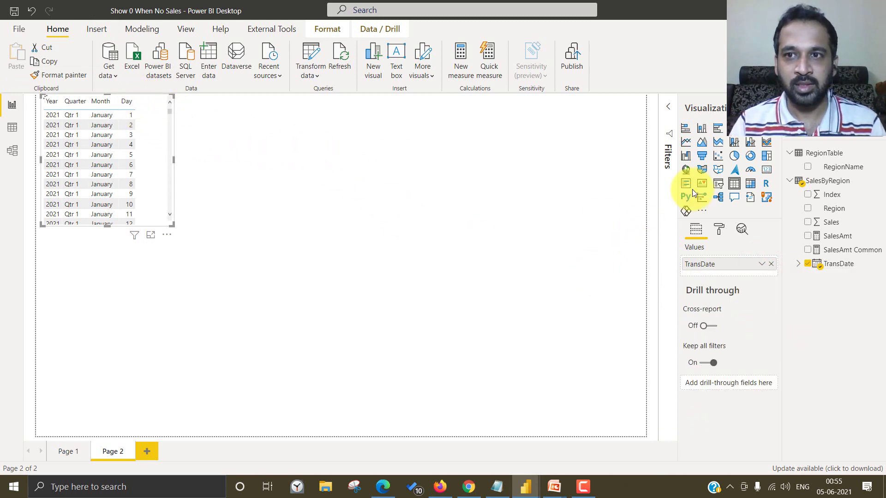
pyautogui.click(718, 183)
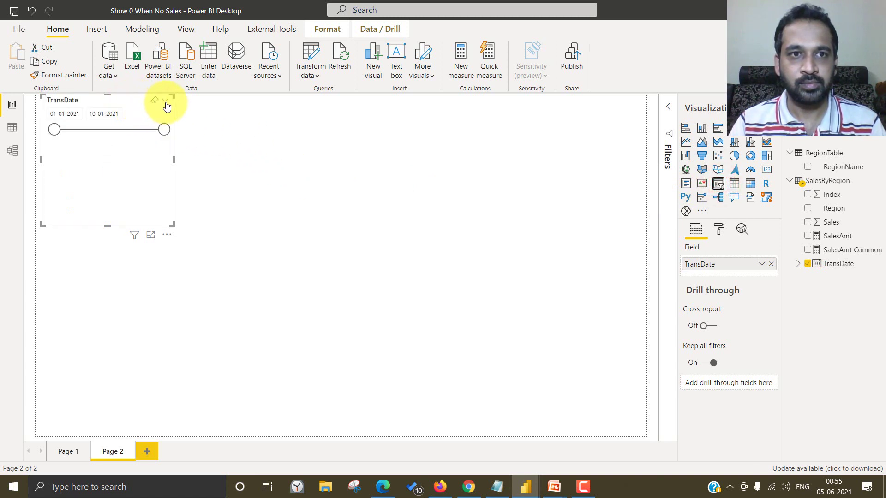
# - Switch the slicer to List style, move it toward the middle and make it taller
pyautogui.click(165, 100)
pyautogui.click(187, 161)
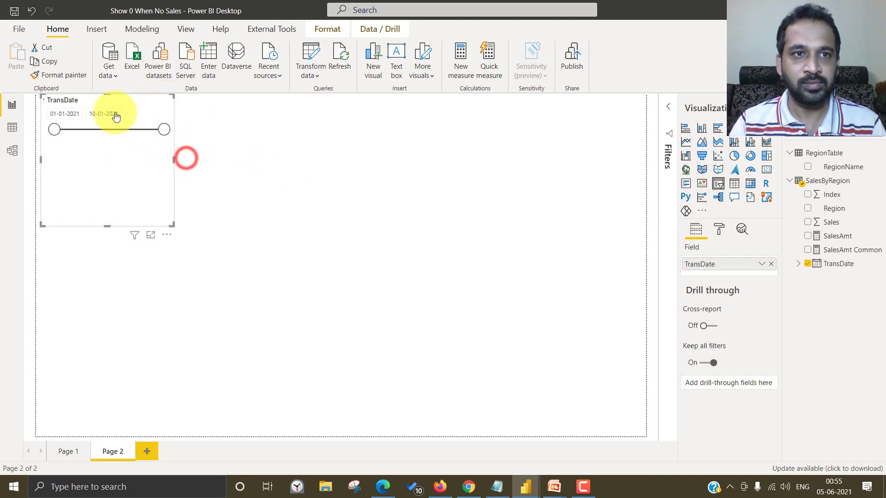
pyautogui.moveTo(117, 99); pyautogui.dragTo(212, 200)
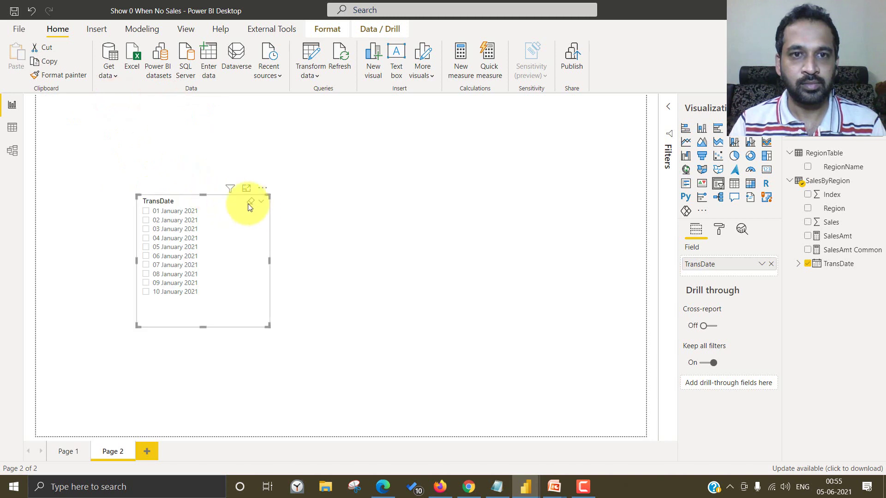
pyautogui.click(269, 259)
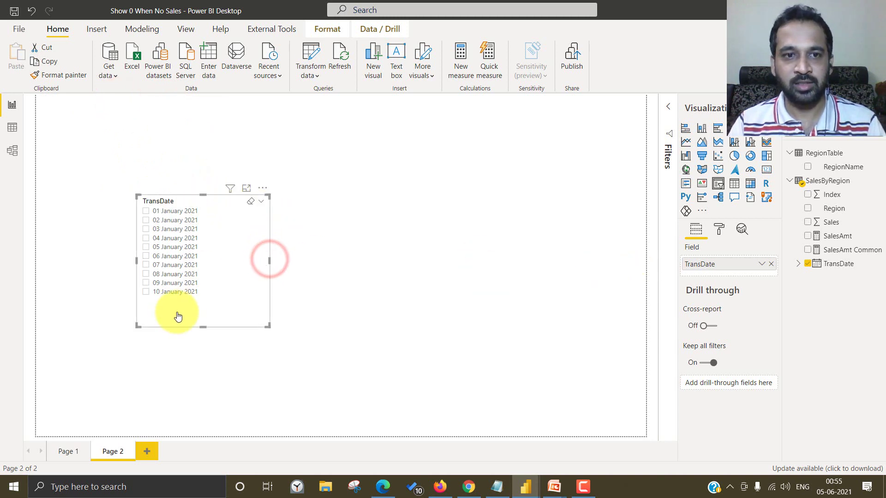
pyautogui.moveTo(202, 327); pyautogui.dragTo(203, 421)
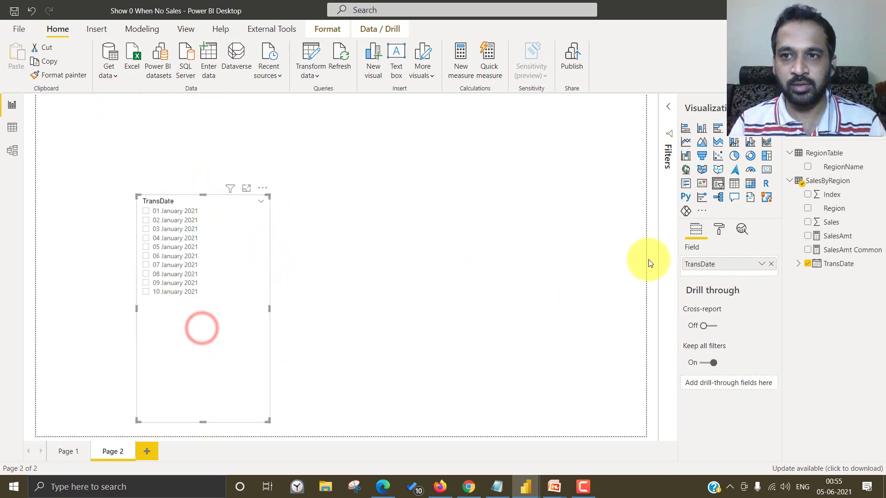
# - Find the slicer's items text size in its format options and select the value
pyautogui.click(720, 229)
pyautogui.click(732, 251)
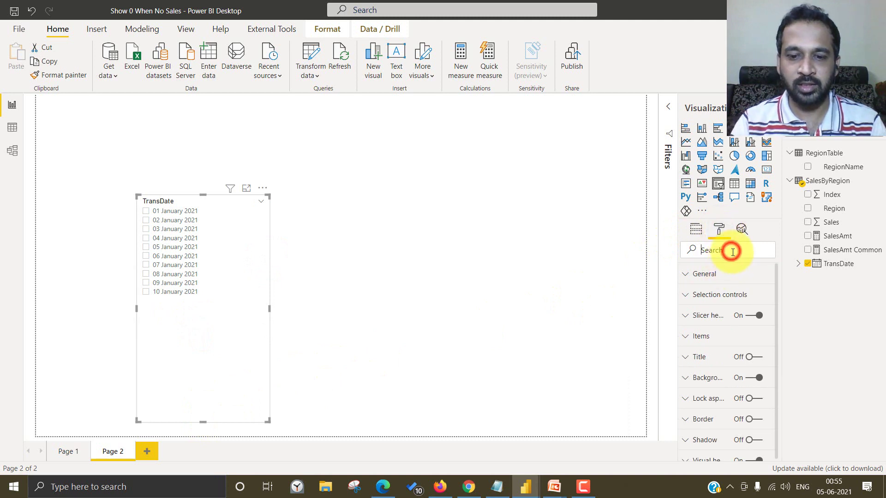
pyautogui.write('F')
pyautogui.write('EXT S')
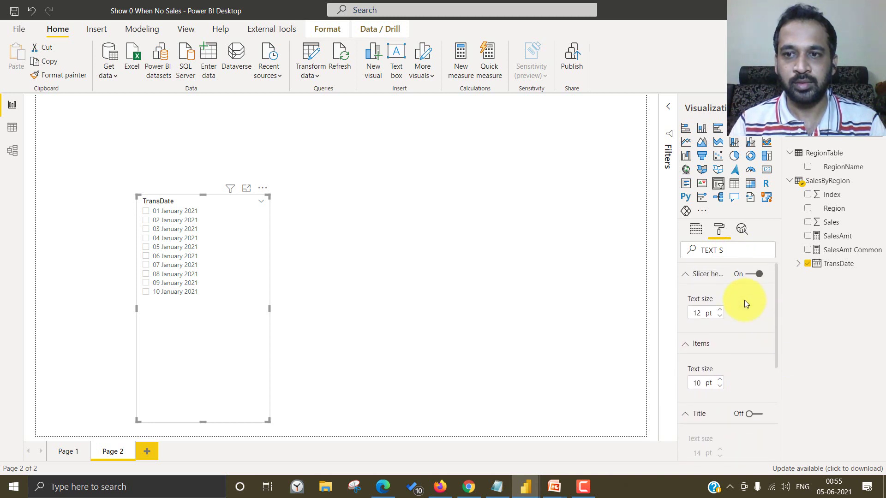
pyautogui.doubleClick(703, 311)
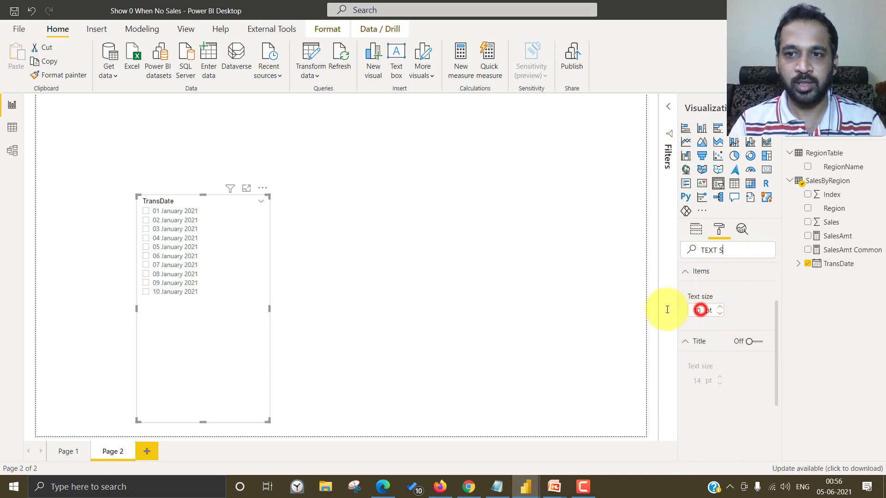
# - Apply 20 pt slicer item text, then place an enlarged empty table beside the slicer
pyautogui.write('20')
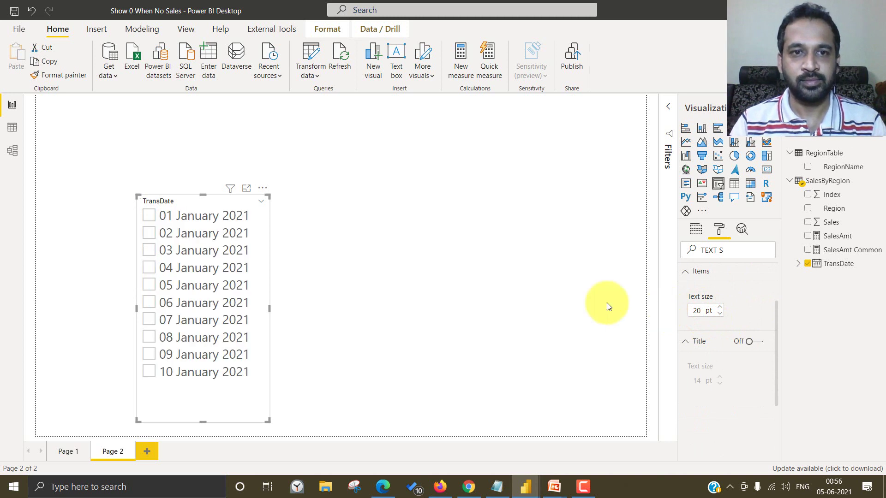
pyautogui.click(405, 211)
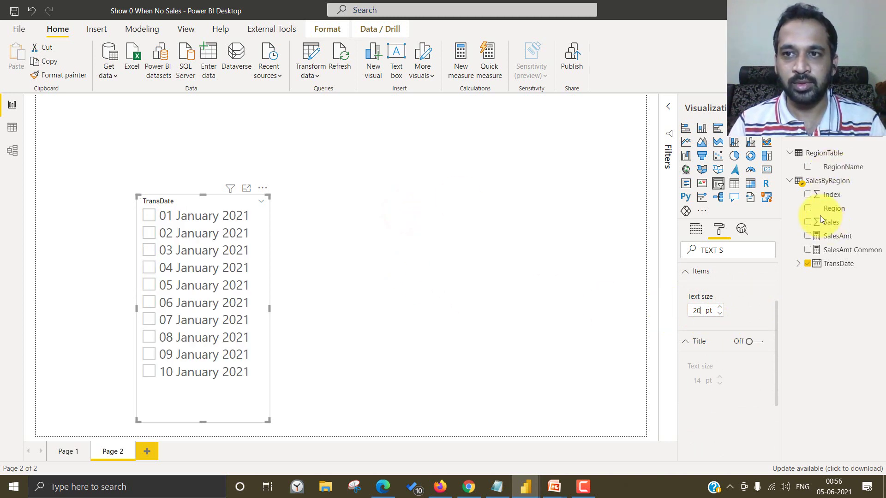
pyautogui.click(734, 184)
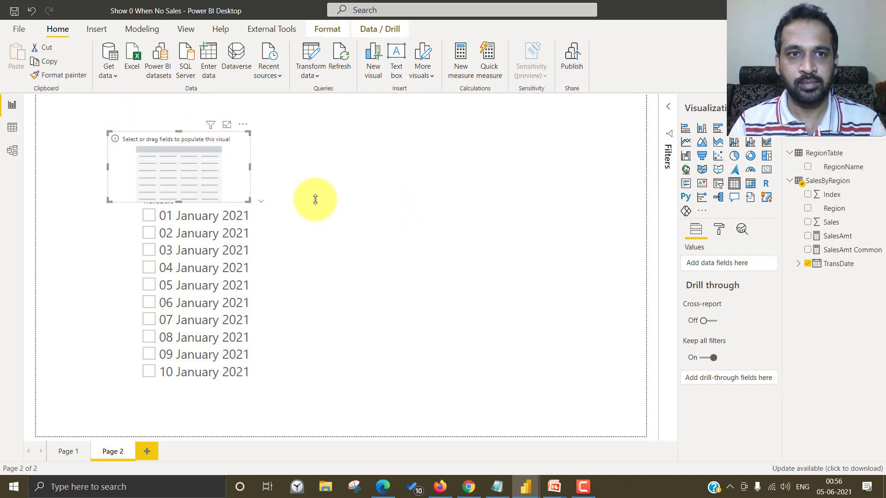
pyautogui.moveTo(186, 142); pyautogui.dragTo(376, 194)
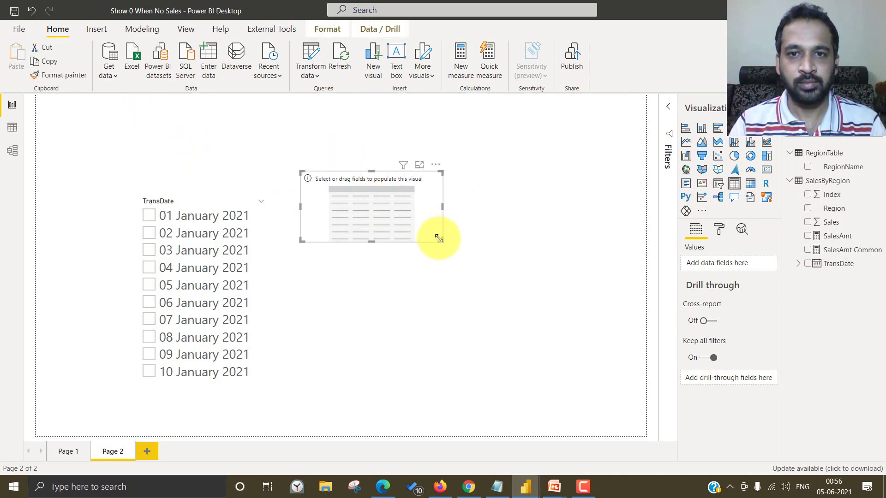
pyautogui.moveTo(441, 240); pyautogui.dragTo(602, 279)
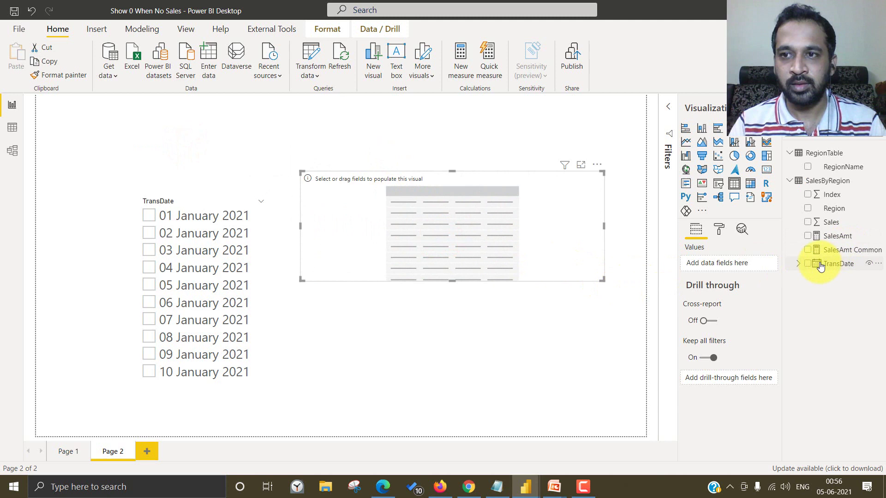
# - Fill the table with plain TransDate, Region and Sales columns
pyautogui.moveTo(809, 265); pyautogui.dragTo(761, 267)
pyautogui.click(761, 265)
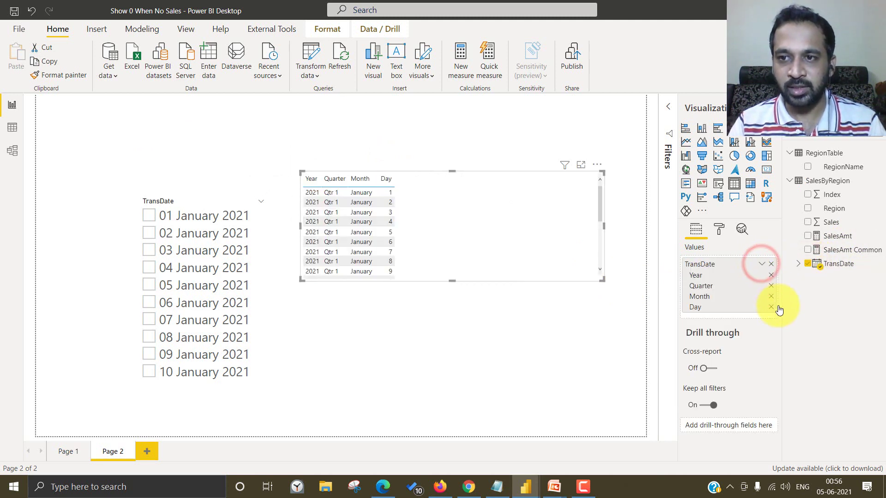
pyautogui.click(761, 265)
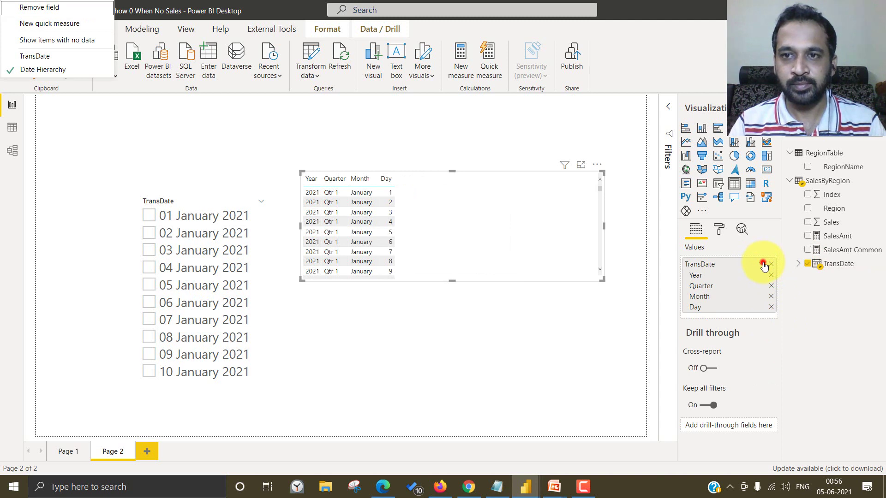
pyautogui.click(761, 265)
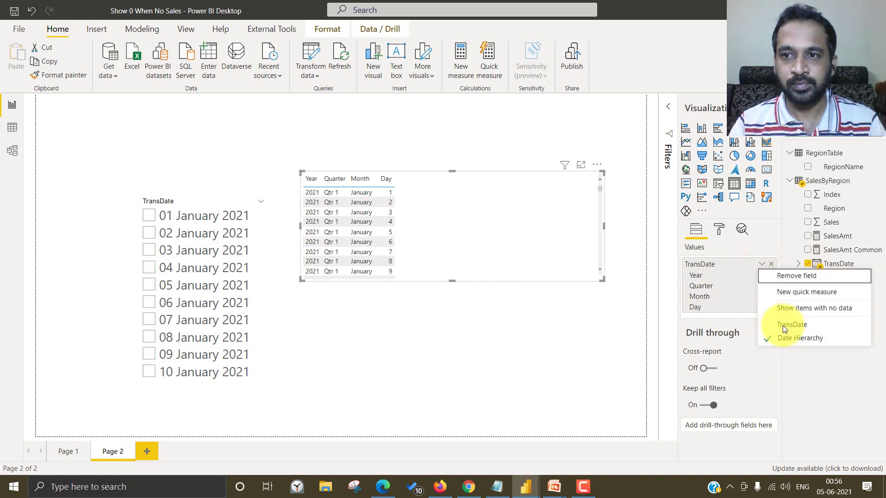
pyautogui.click(784, 337)
pyautogui.click(808, 210)
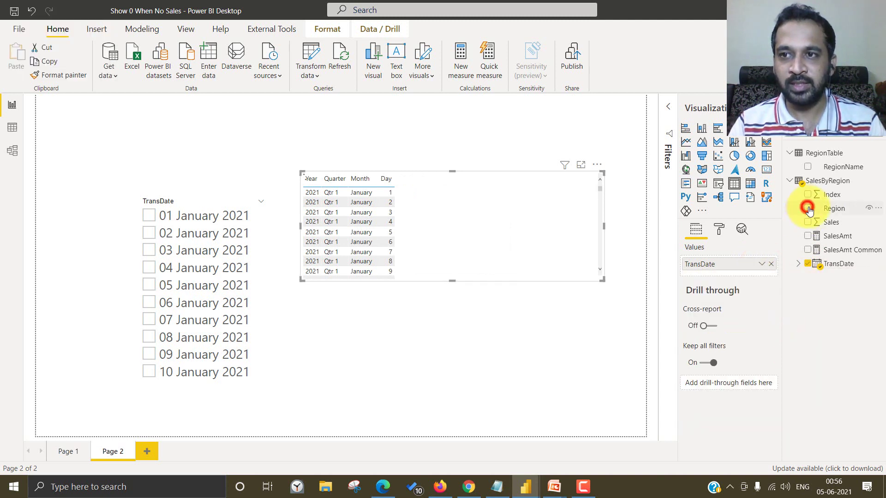
pyautogui.click(808, 223)
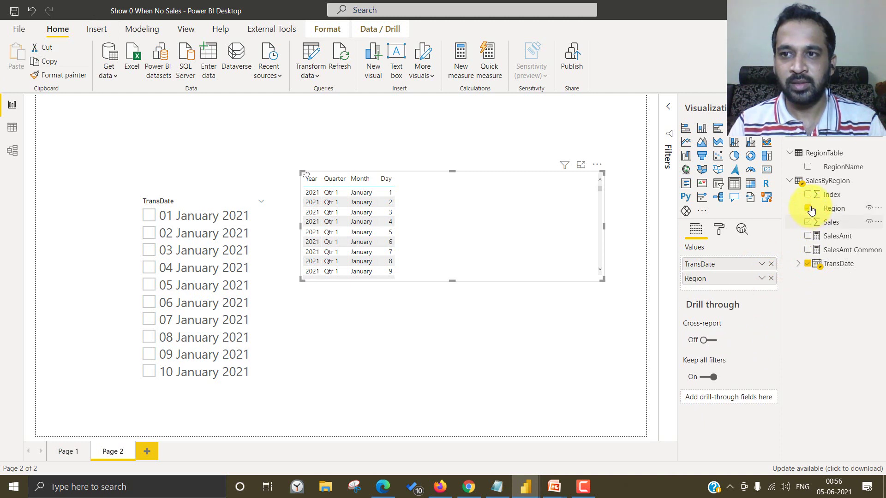
pyautogui.click(811, 222)
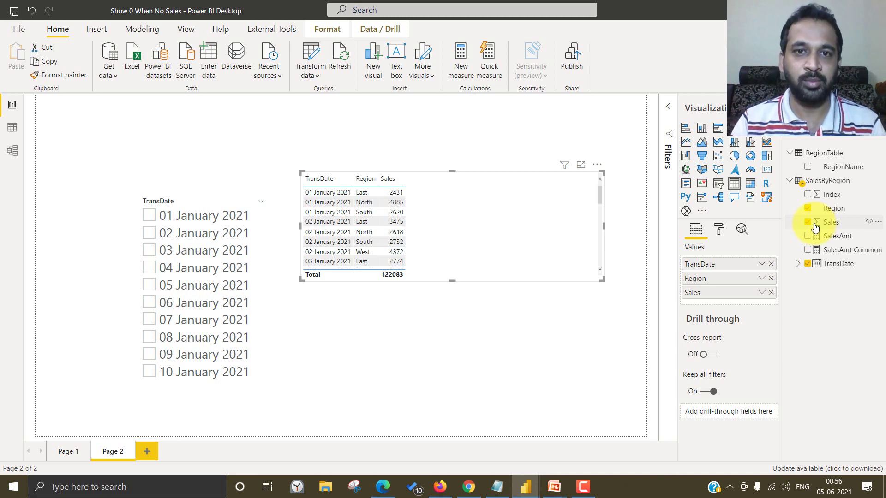
# - Set the table's grid text size to 20, enlarge it, and filter to 02 January 2021
pyautogui.click(719, 230)
pyautogui.click(731, 252)
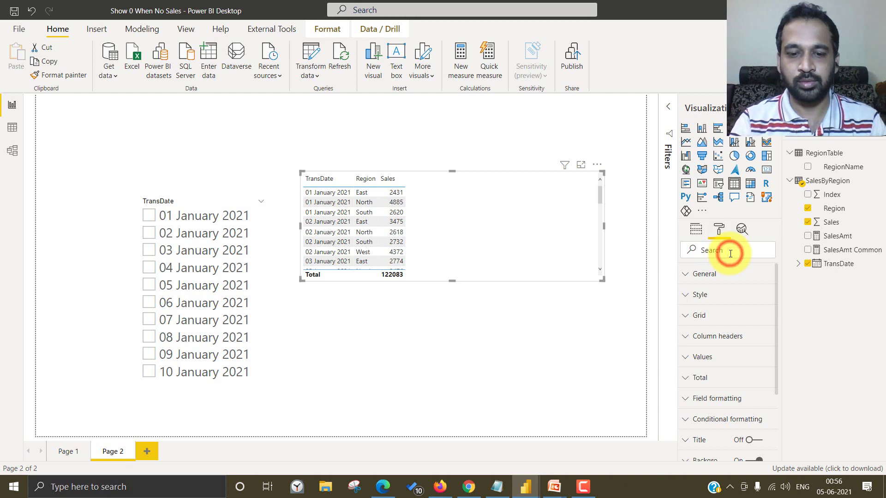
pyautogui.write('TEXT')
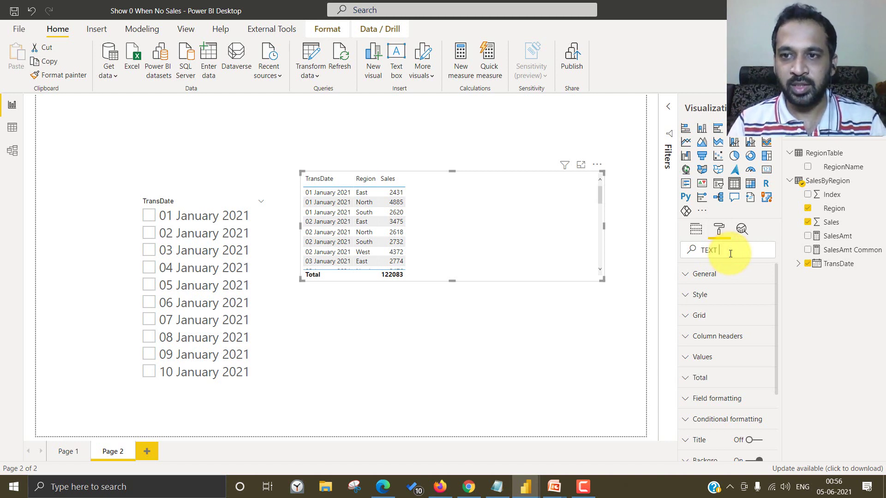
pyautogui.write(' S')
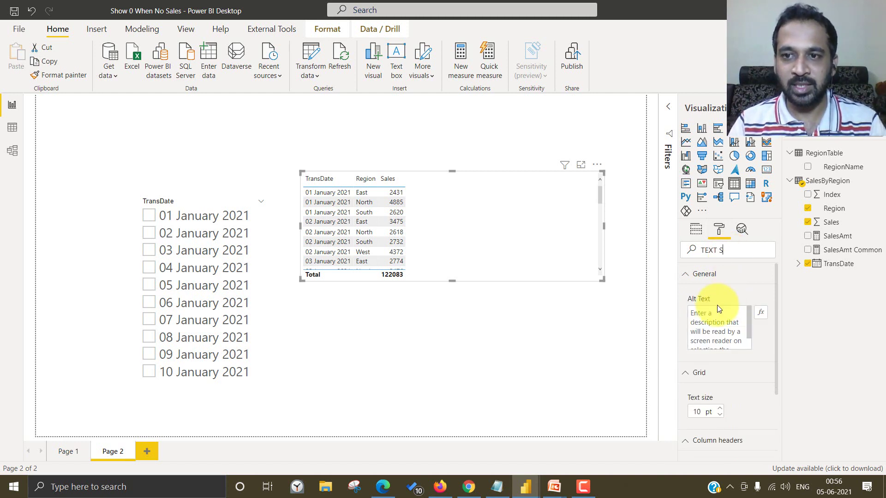
pyautogui.doubleClick(702, 411)
pyautogui.write('20')
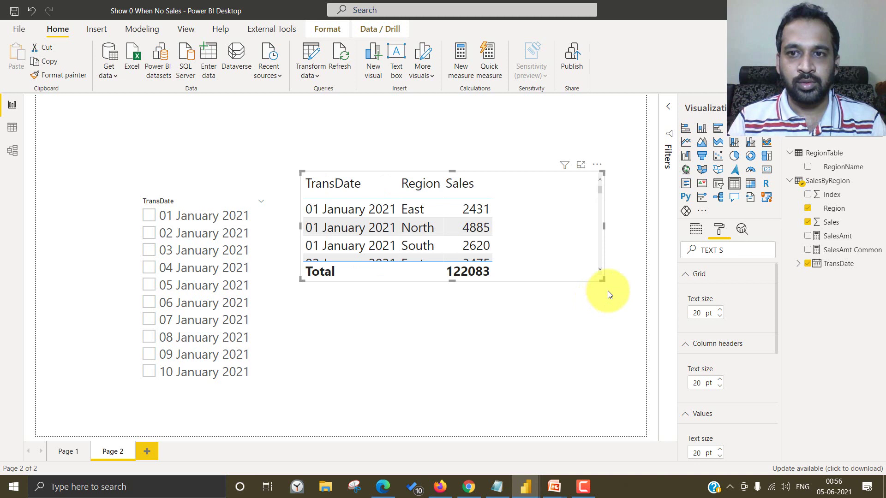
pyautogui.moveTo(601, 280); pyautogui.dragTo(627, 420)
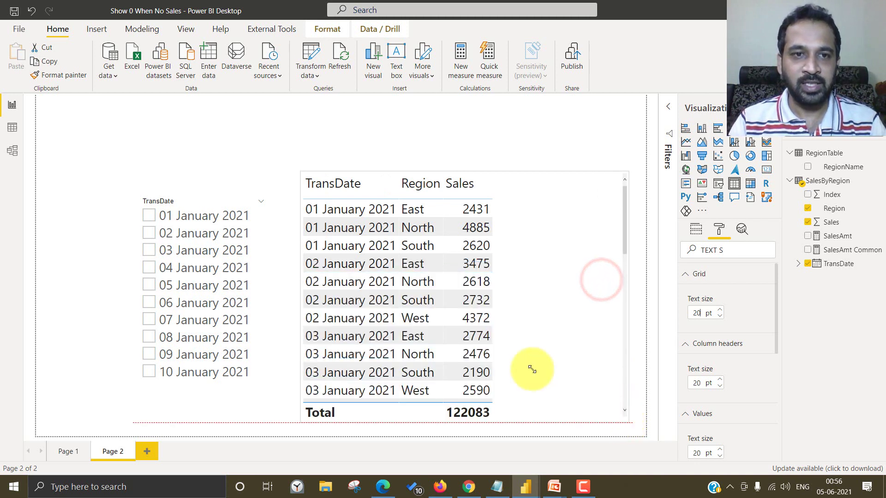
pyautogui.click(154, 237)
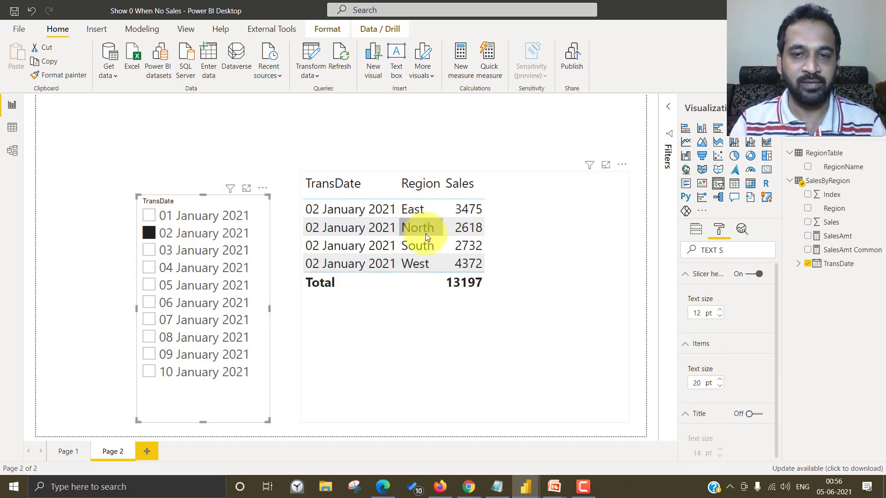
# - Filter to 04 January 2021 and select the table, now showing East, South, West totalling 7658
pyautogui.click(151, 269)
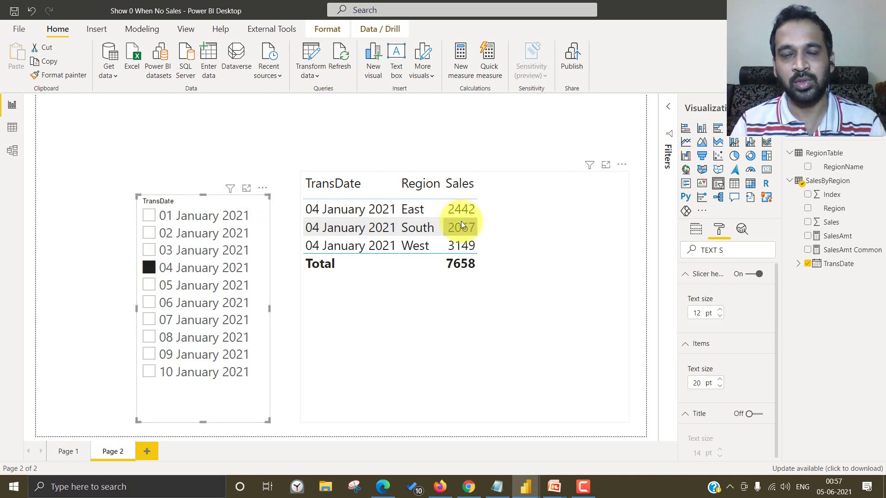
pyautogui.click(527, 273)
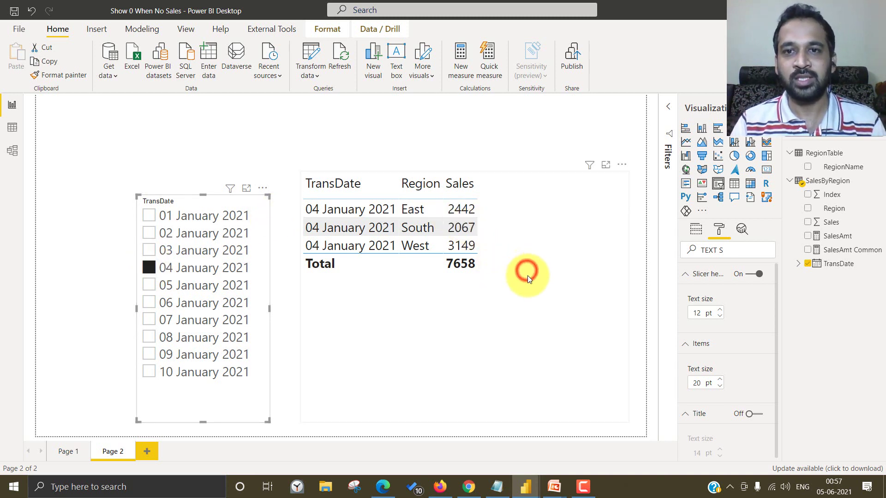
# - Inspect the SalesAmt Common measure's definition
pyautogui.click(838, 237)
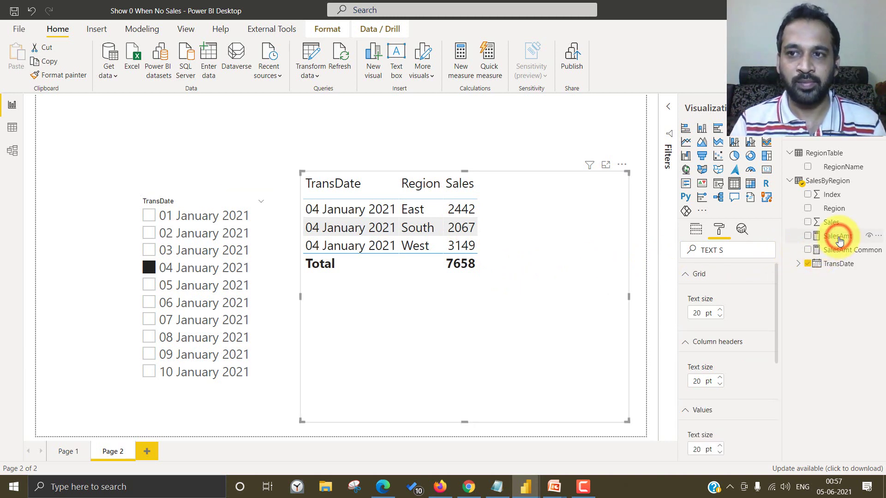
pyautogui.click(847, 254)
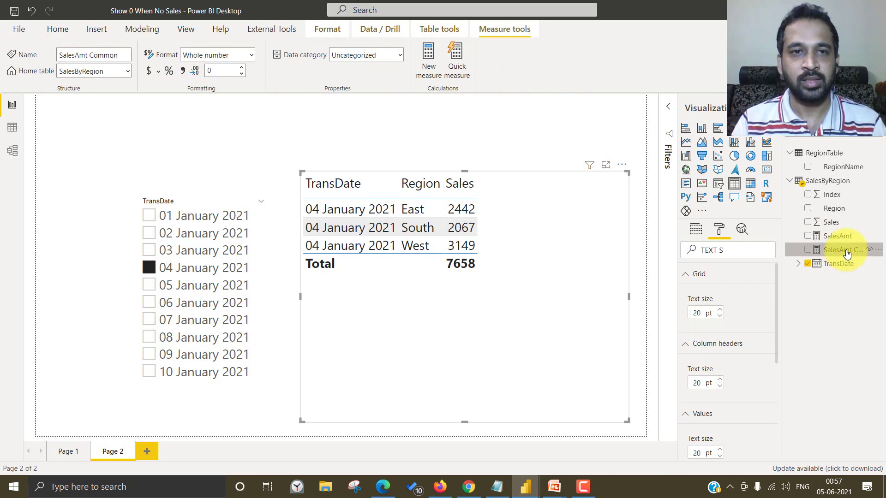
pyautogui.click(831, 250)
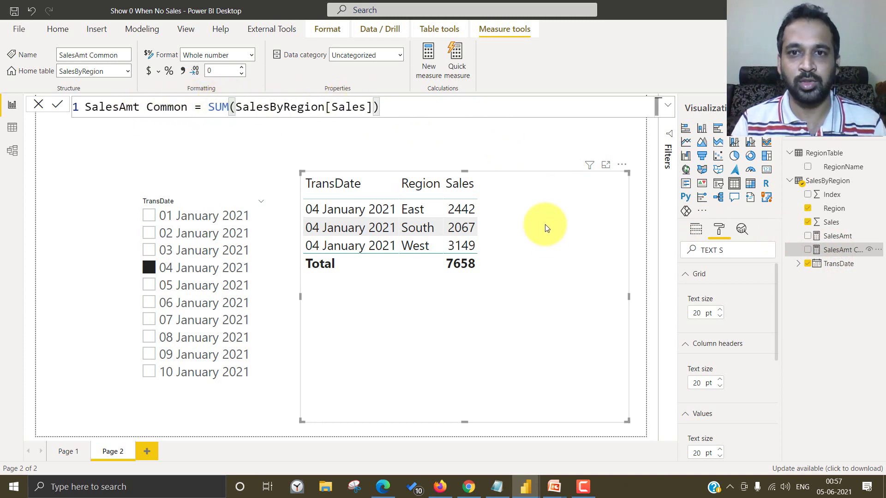
pyautogui.click(548, 236)
# - Replace Sales with SalesAmt Common in the table and remove Region
pyautogui.click(696, 228)
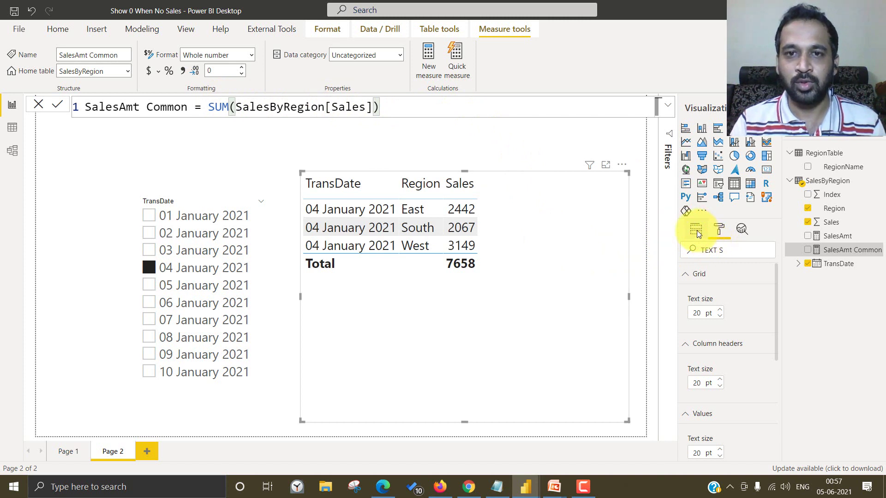
pyautogui.click(697, 232)
pyautogui.click(772, 292)
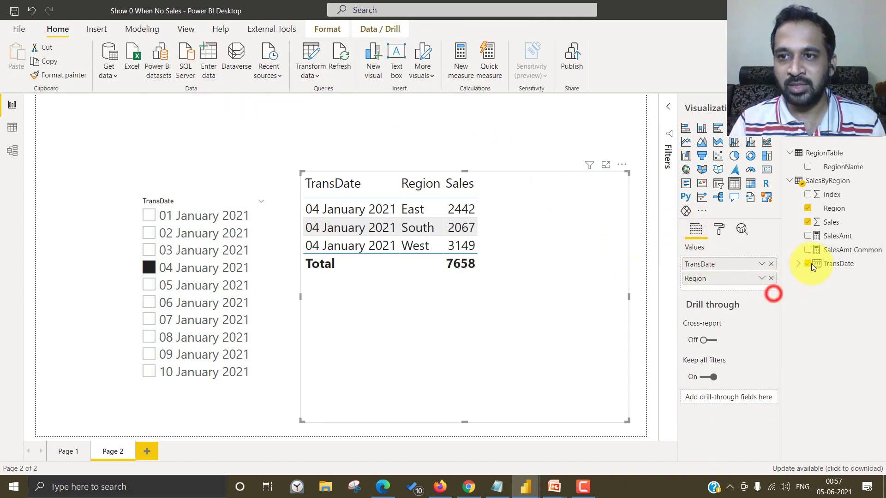
pyautogui.click(808, 250)
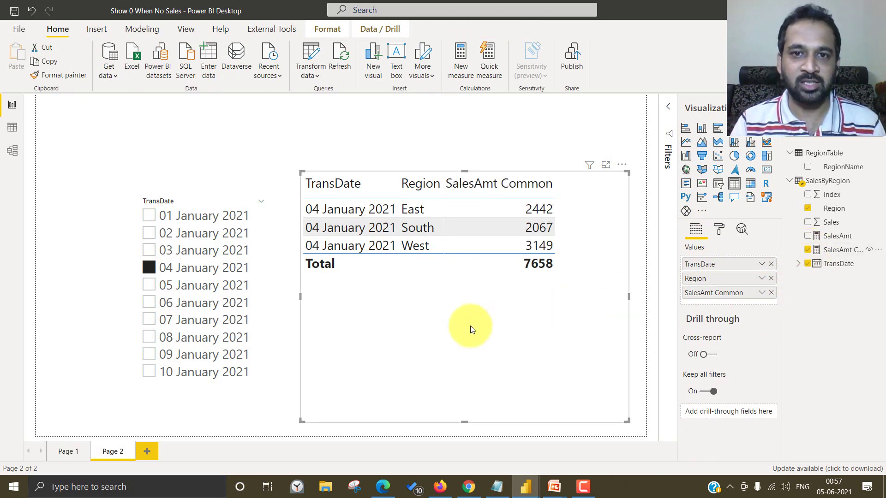
pyautogui.click(770, 279)
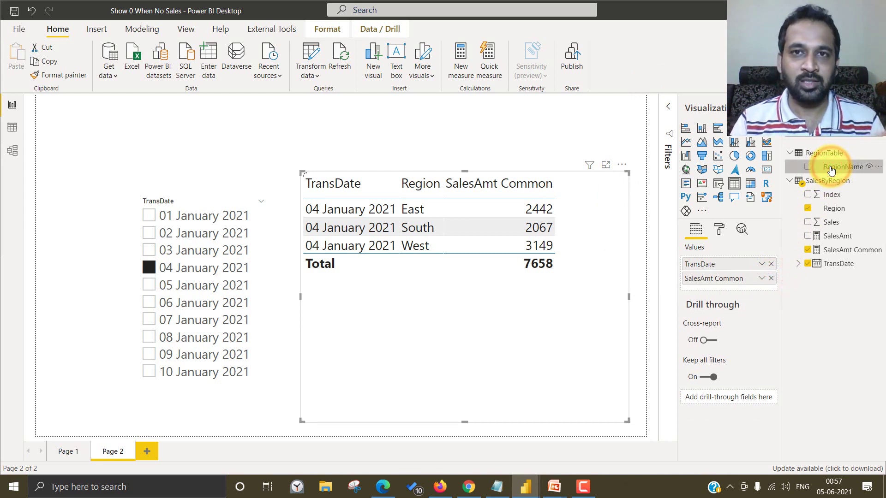
# - Add RegionName and swap SalesAmt Common for SalesAmt (SUM + 0), so North shows 0
pyautogui.moveTo(831, 169); pyautogui.dragTo(734, 276)
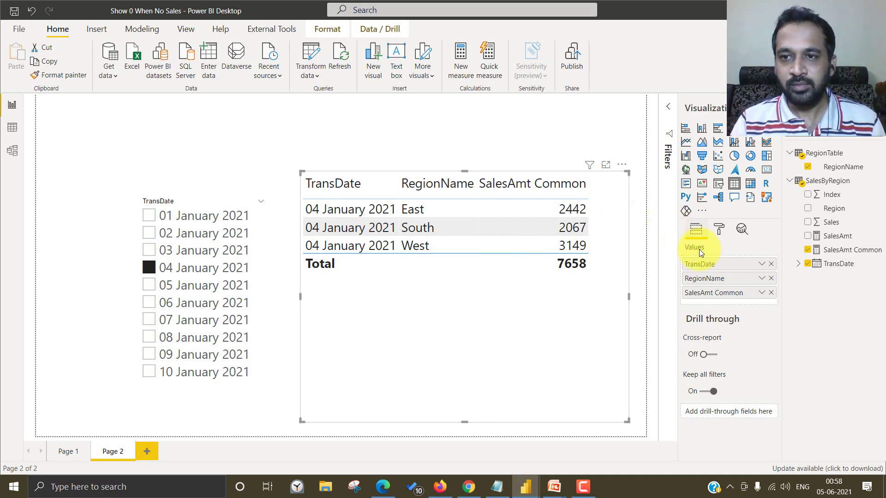
pyautogui.click(772, 296)
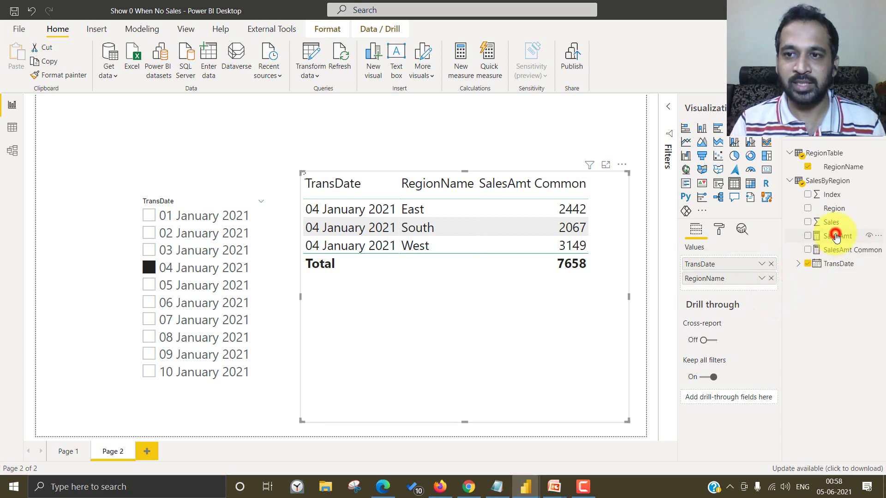
pyautogui.click(838, 237)
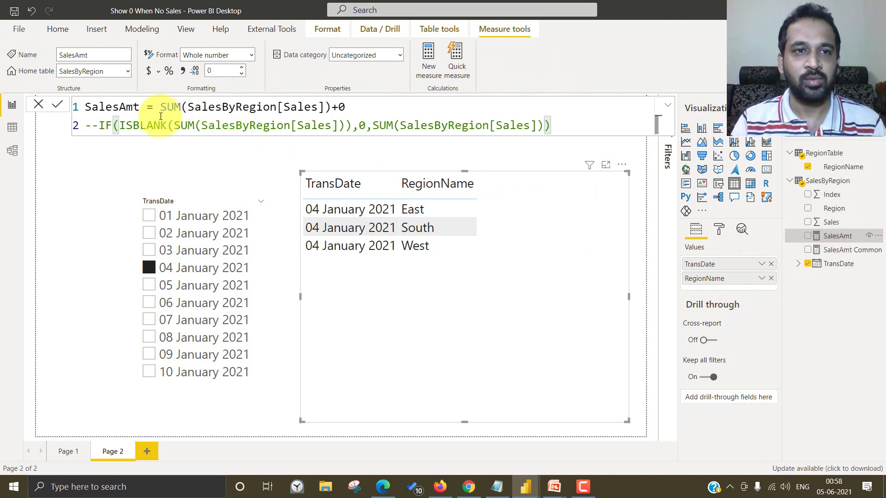
pyautogui.moveTo(160, 107); pyautogui.dragTo(352, 114)
pyautogui.click(341, 107)
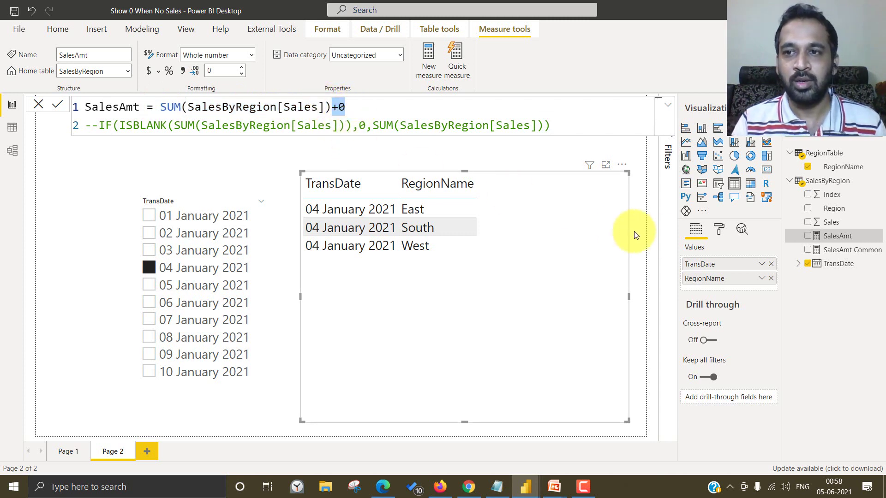
pyautogui.click(809, 237)
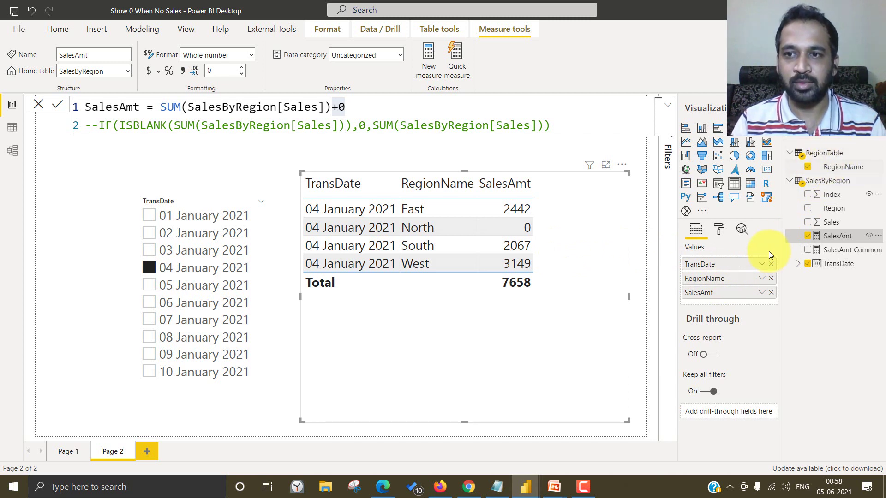
pyautogui.click(771, 279)
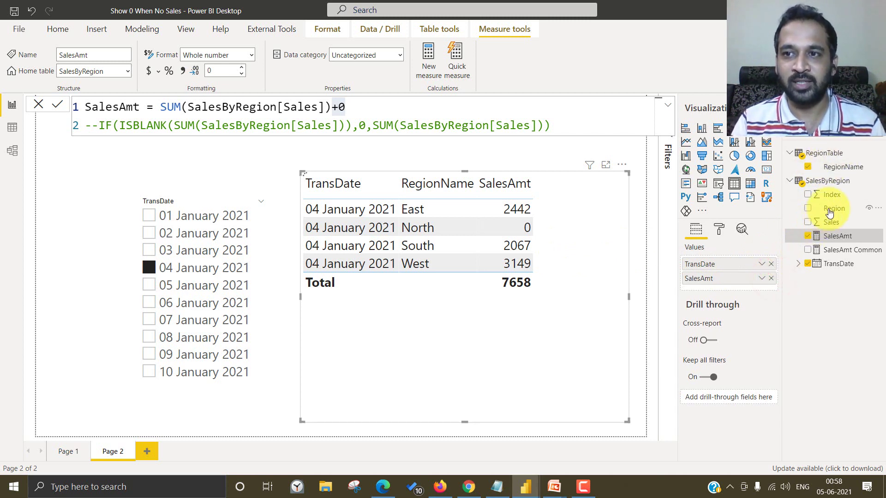
pyautogui.moveTo(830, 210); pyautogui.dragTo(728, 276)
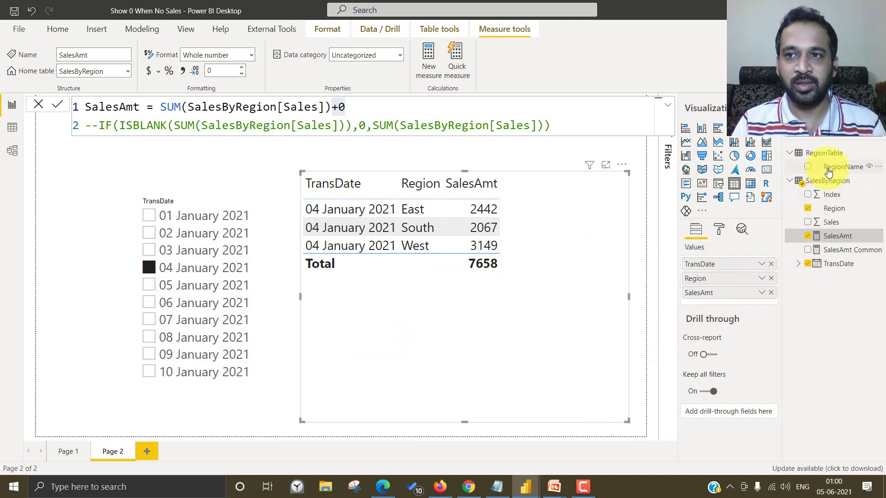
pyautogui.click(771, 278)
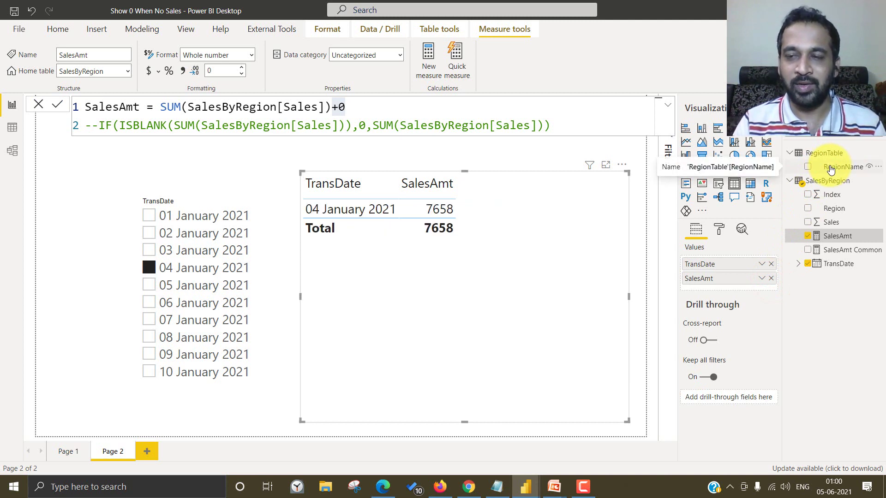
pyautogui.moveTo(830, 170); pyautogui.dragTo(723, 274)
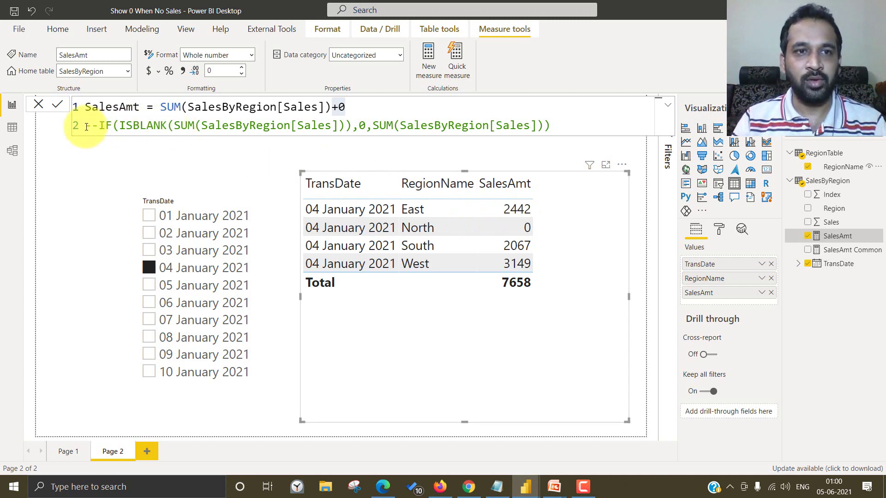
# - Comment out the SUM + 0 line of the SalesAmt formula with --
pyautogui.moveTo(85, 125); pyautogui.dragTo(551, 125)
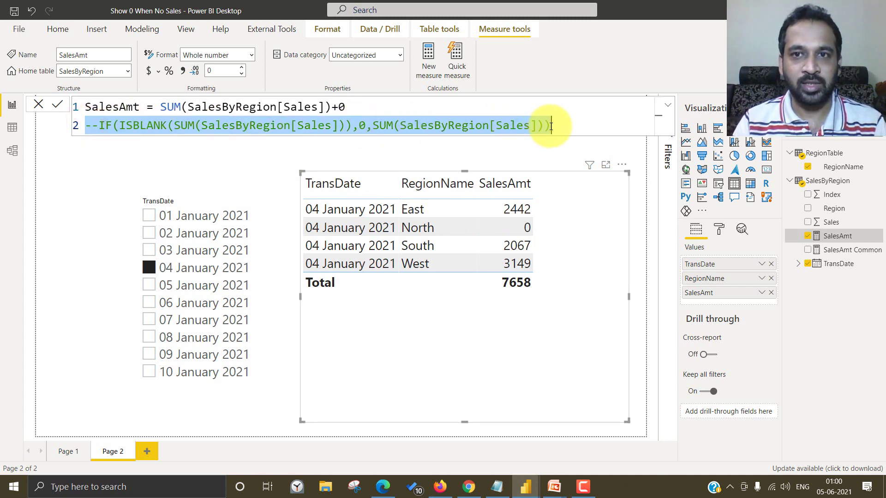
pyautogui.moveTo(161, 107); pyautogui.dragTo(361, 109)
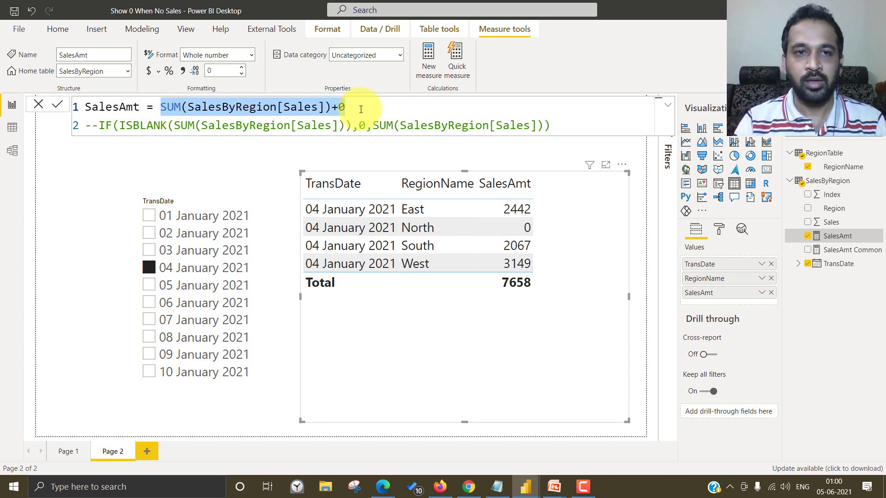
pyautogui.press('Left')
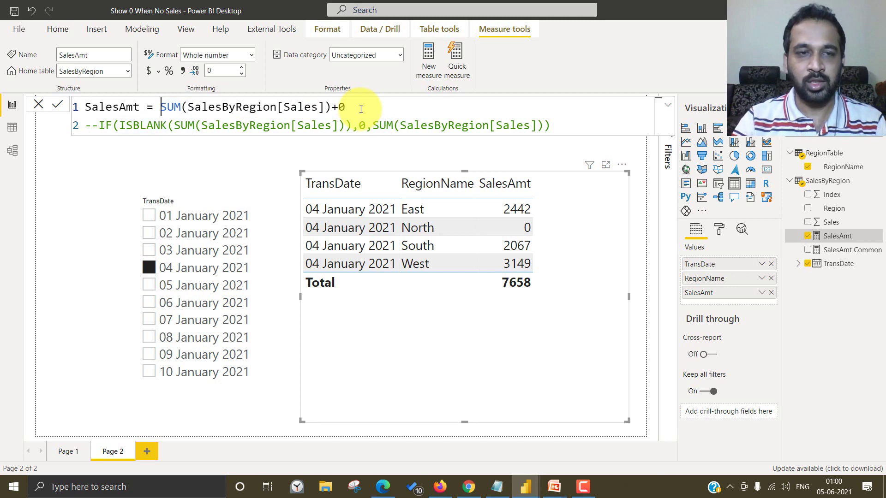
pyautogui.hotkey('ctrl', 'Right')
pyautogui.hotkey('ctrl', 'Right')
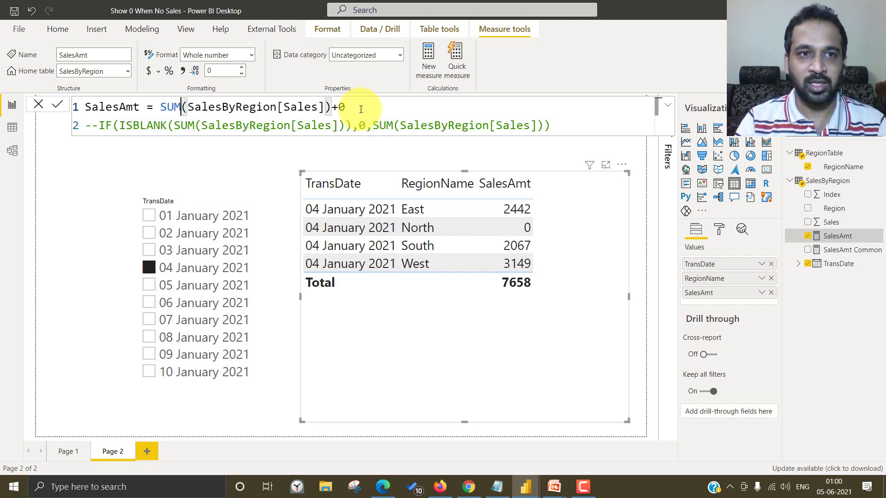
pyautogui.press('Home')
pyautogui.hotkey('ctrl', 'Right')
# - Uncomment the IF(ISBLANK(...),0,SUM(...)) line, add spacing, and commit the SalesAmt formula
pyautogui.hotkey('ctrl', 'Right')
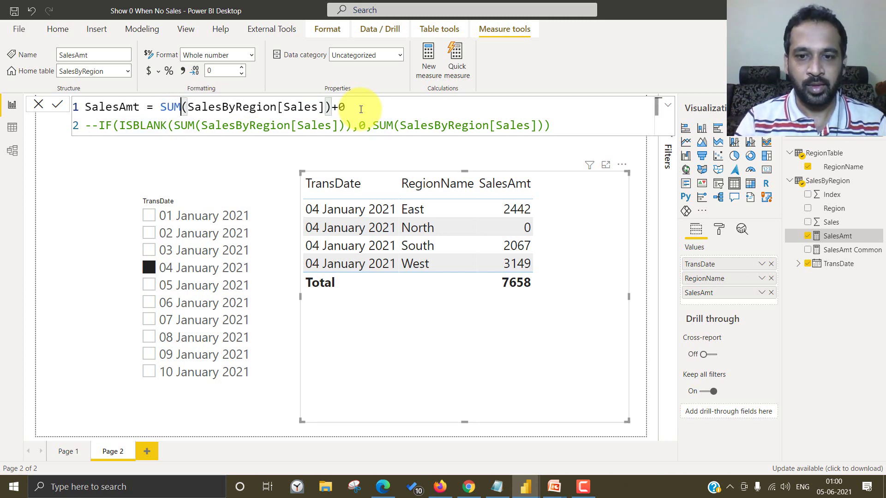
pyautogui.write('--')
pyautogui.press('Down')
pyautogui.press('Home')
pyautogui.hotkey('ctrl', 'Right')
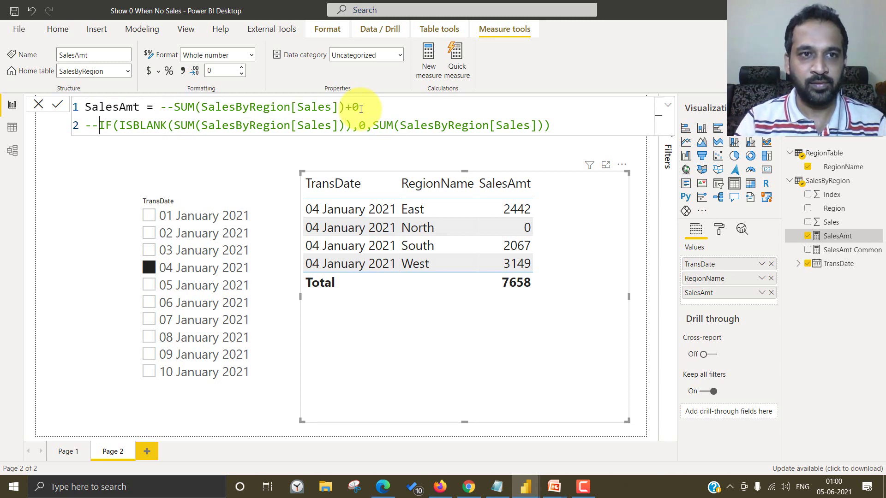
pyautogui.press('BackSpace')
pyautogui.press('BackSpace')
pyautogui.hotkey('ctrl', 'Right')
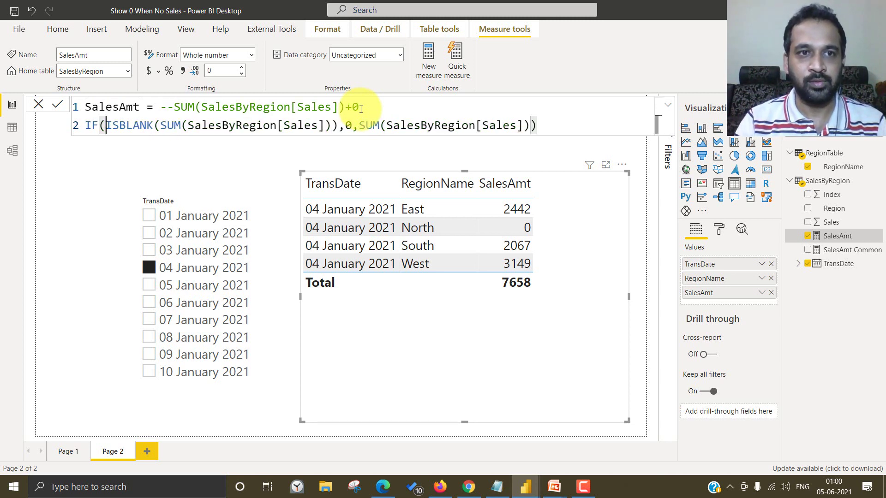
pyautogui.hotkey('ctrl', 'Right')
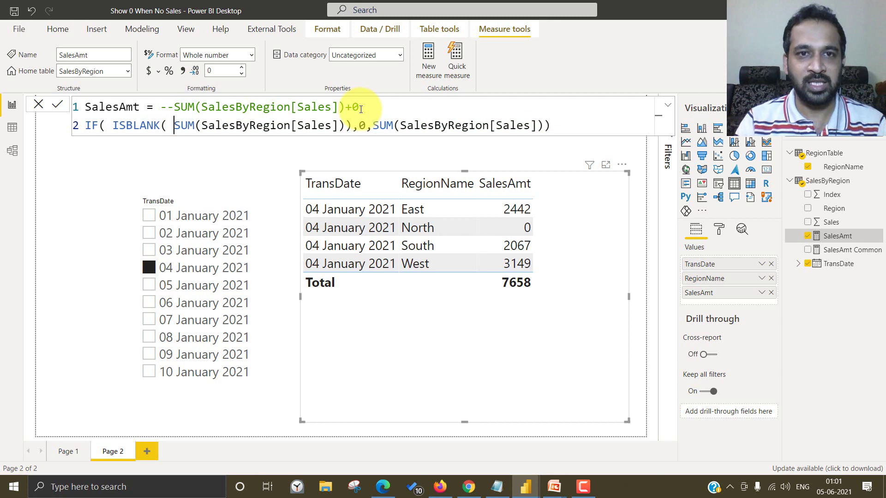
pyautogui.hotkey('ctrl', 'Right')
pyautogui.hotkey('ctrl', 'Right')
pyautogui.hotkey('ctrl', 'Right')
pyautogui.press('Right')
pyautogui.press('Right')
pyautogui.press('Right')
pyautogui.press('Right')
pyautogui.press('Right')
pyautogui.press('Right')
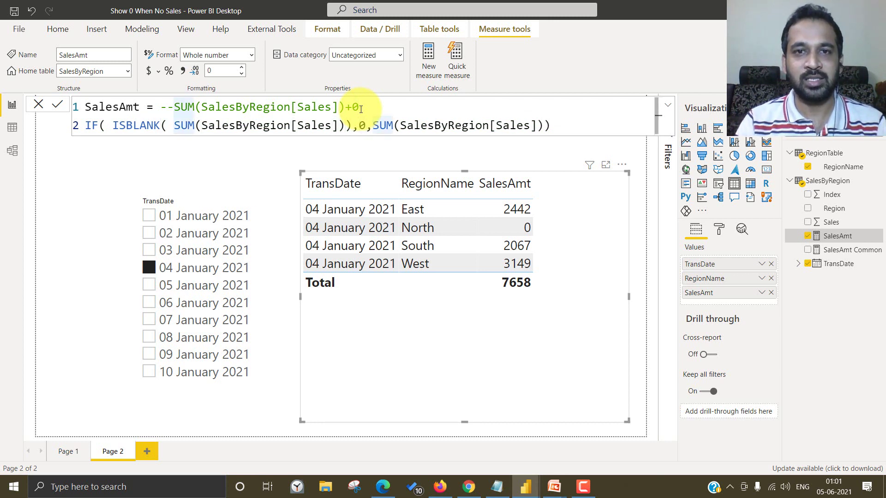
pyautogui.hotkey('shift', 'End')
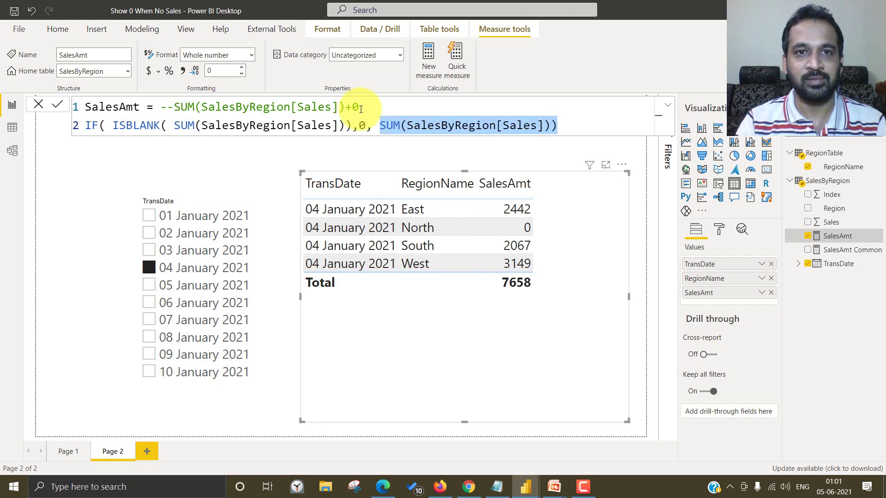
pyautogui.click(56, 106)
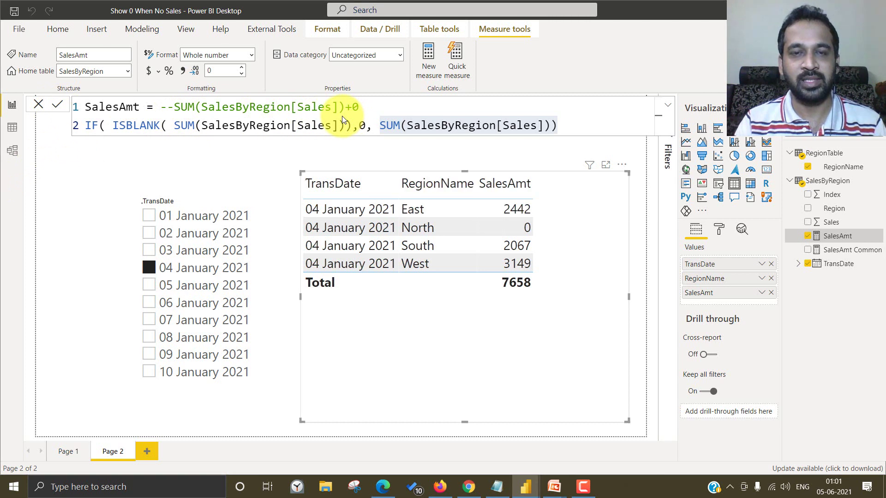
pyautogui.click(386, 124)
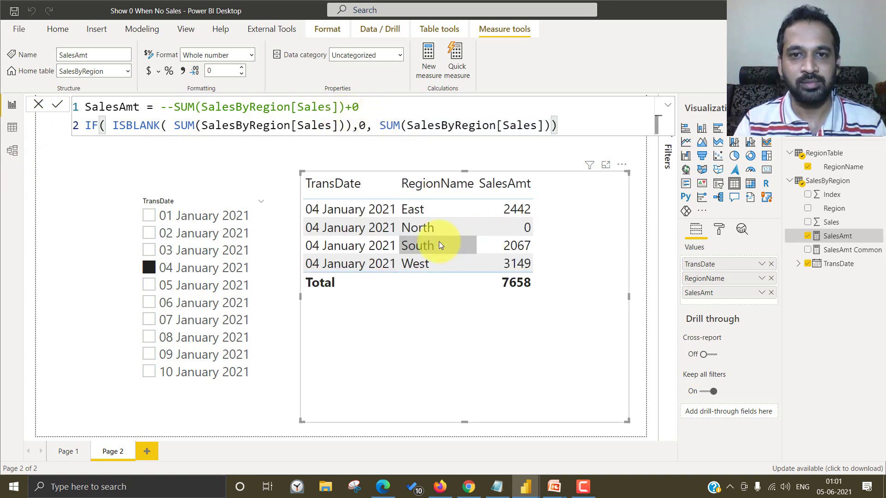